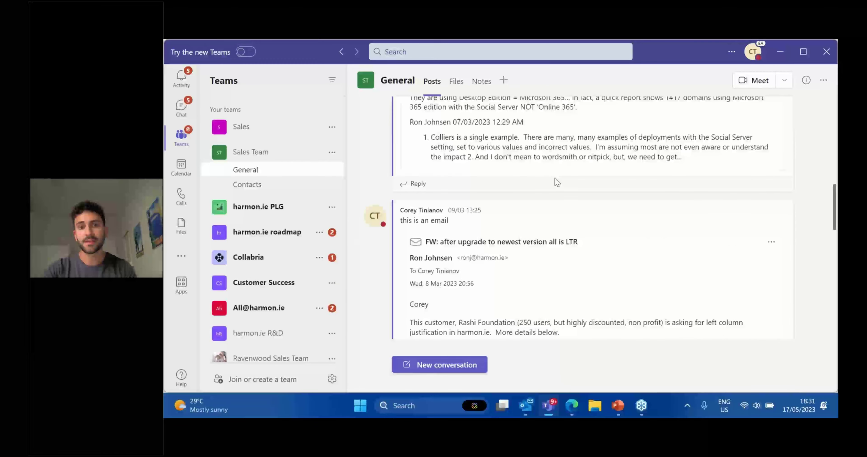
# Open the General channel's files in the Detailed view and examine the account, territory and retention label columns
pyautogui.scroll(-7, 555, 178)
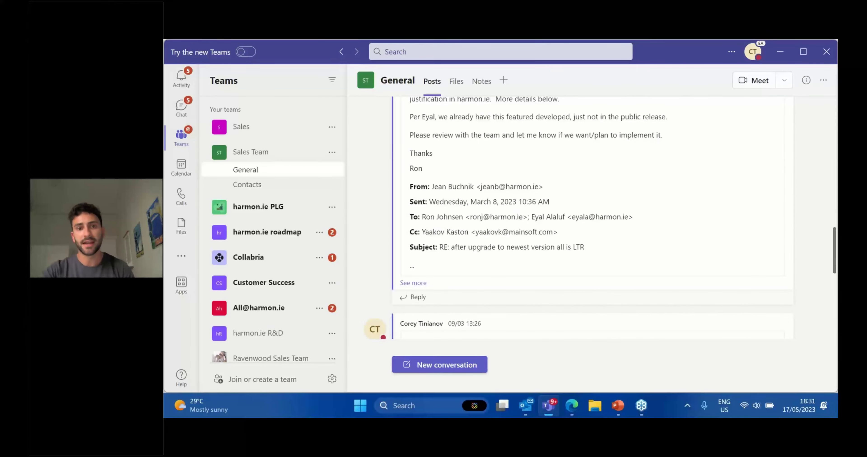
pyautogui.click(455, 82)
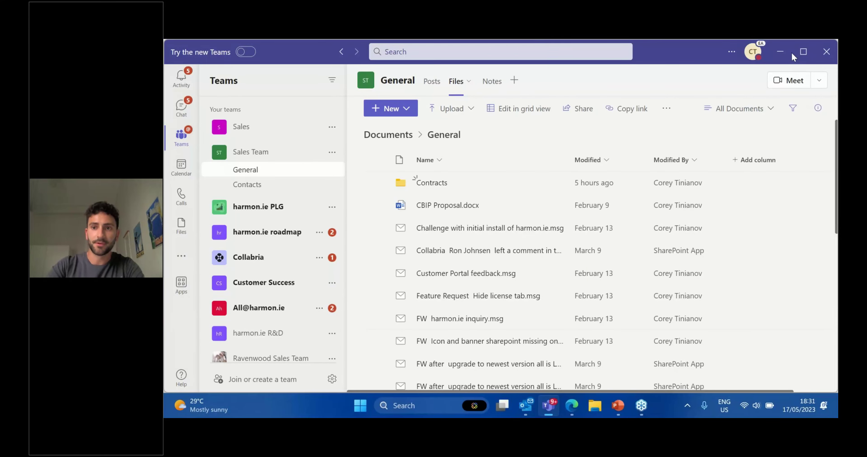
pyautogui.click(807, 367)
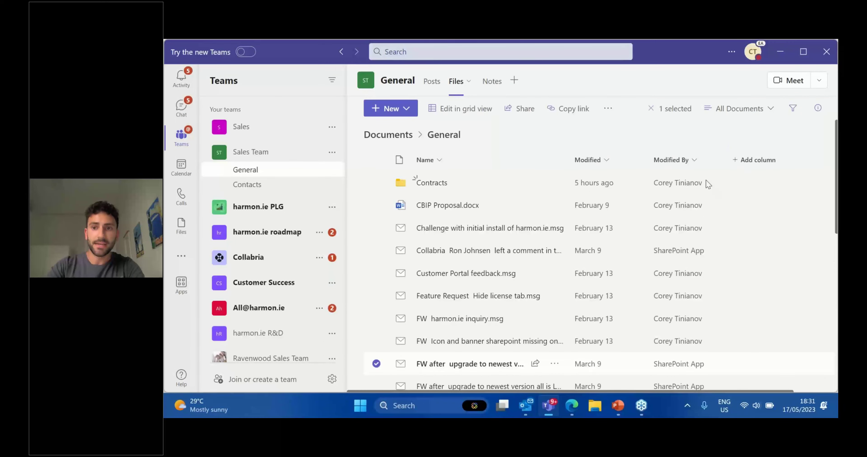
pyautogui.click(757, 111)
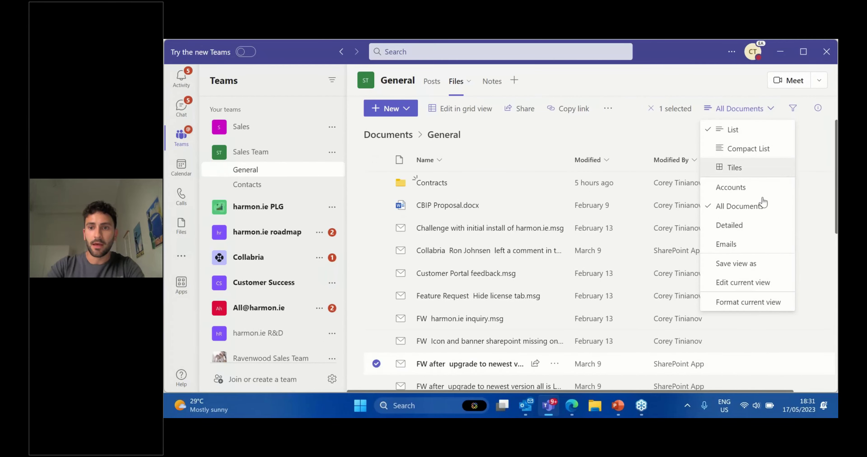
pyautogui.click(754, 226)
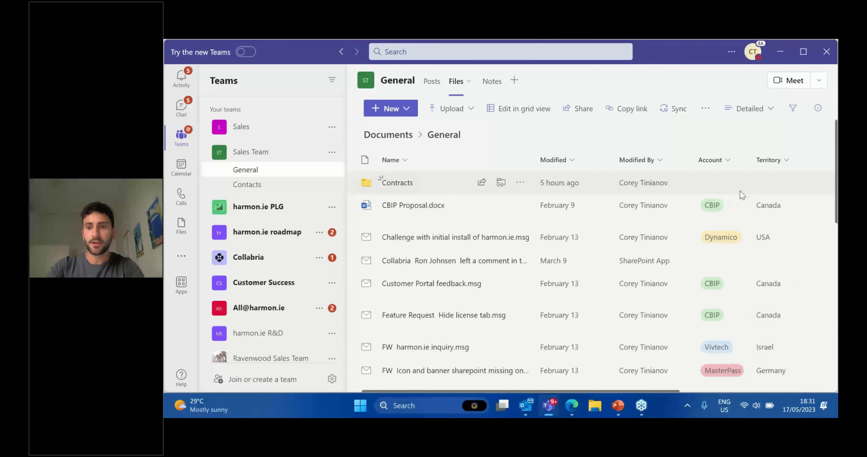
pyautogui.hscroll(5, 742, 195)
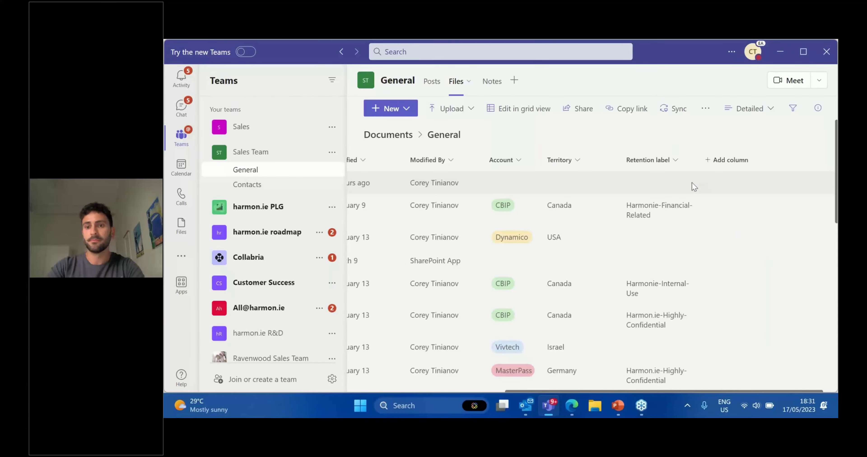
pyautogui.hscroll(-5, 692, 183)
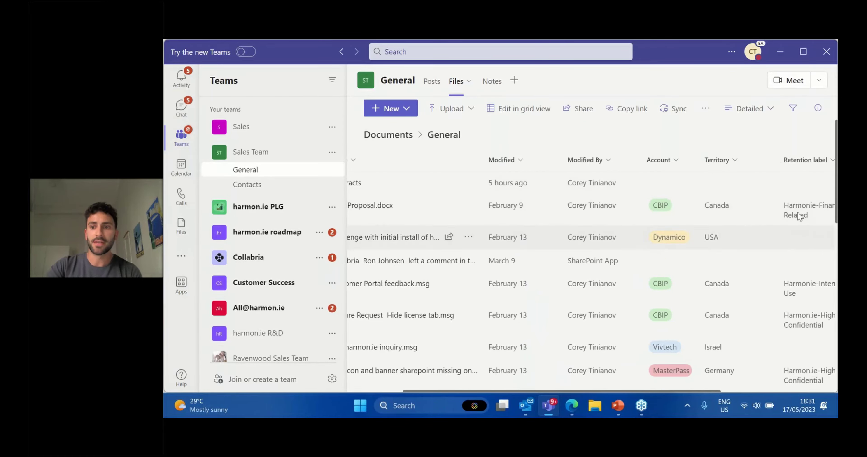
pyautogui.hscroll(-3, 588, 245)
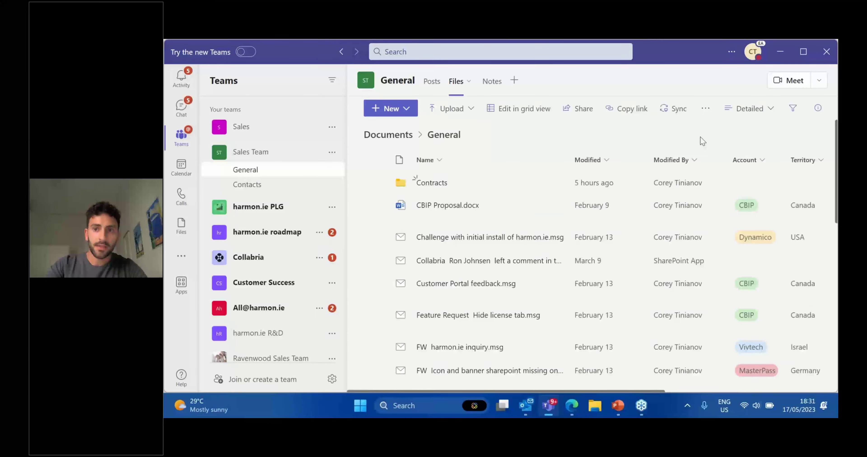
# Examine the channel's saved messages in the Emails view and return to the All Documents view
pyautogui.click(738, 114)
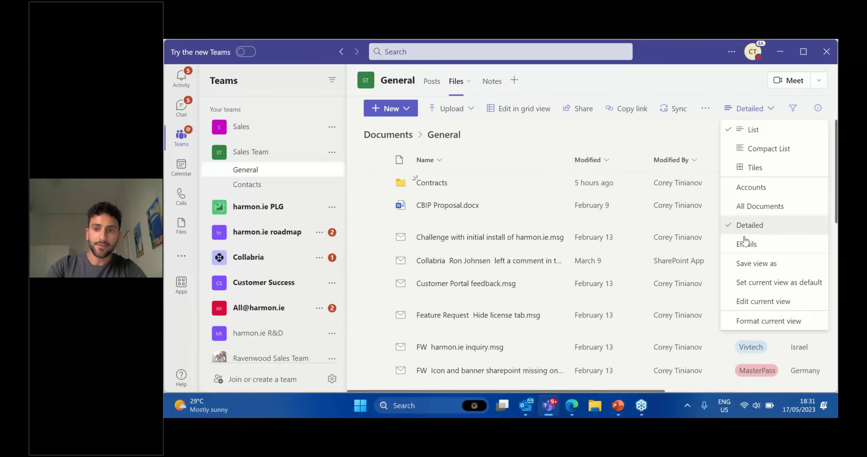
pyautogui.click(747, 245)
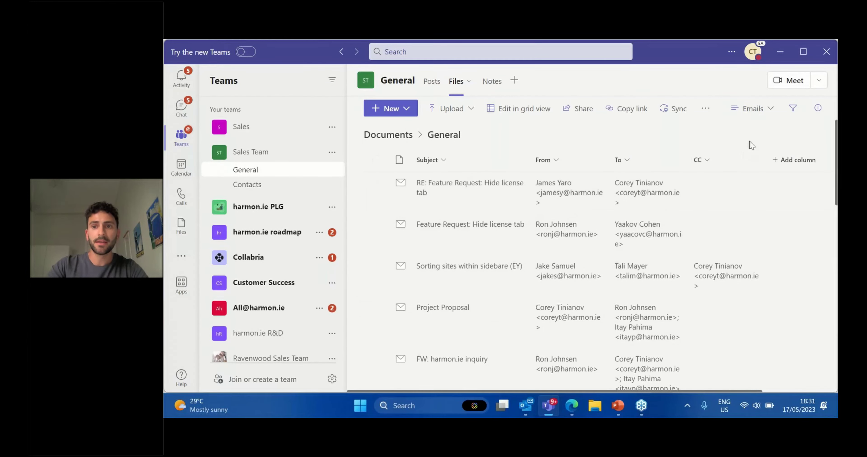
pyautogui.click(757, 116)
pyautogui.click(763, 207)
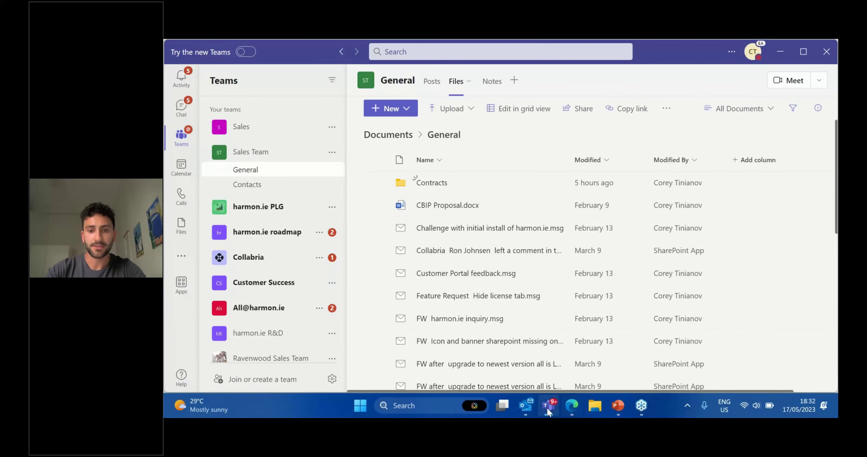
# Switch to Outlook and open the Closed-Won Deals folder in the Sales team's General channel within the harmon.ie locations
pyautogui.click(533, 407)
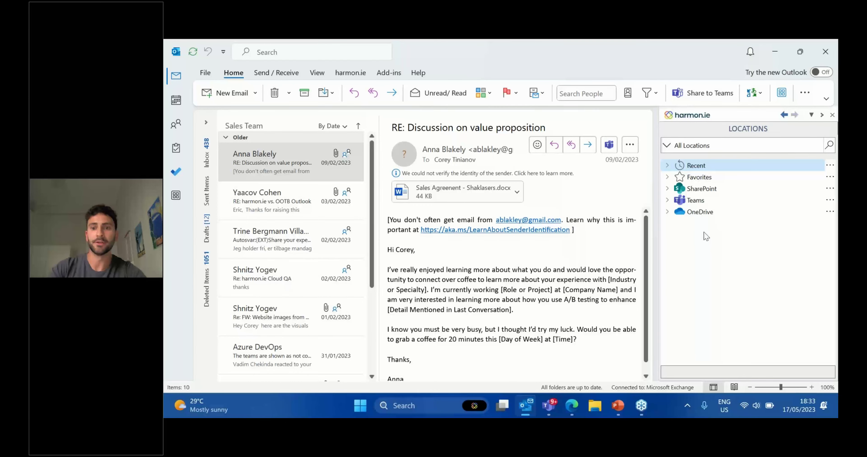
pyautogui.click(667, 200)
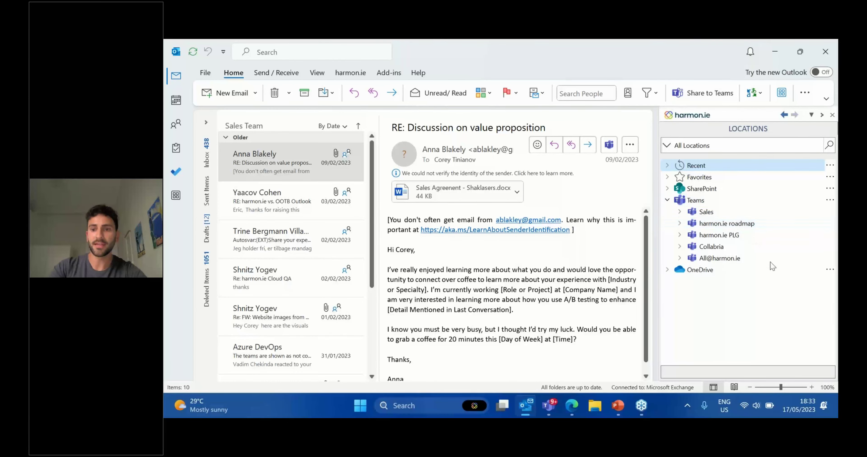
pyautogui.click(680, 212)
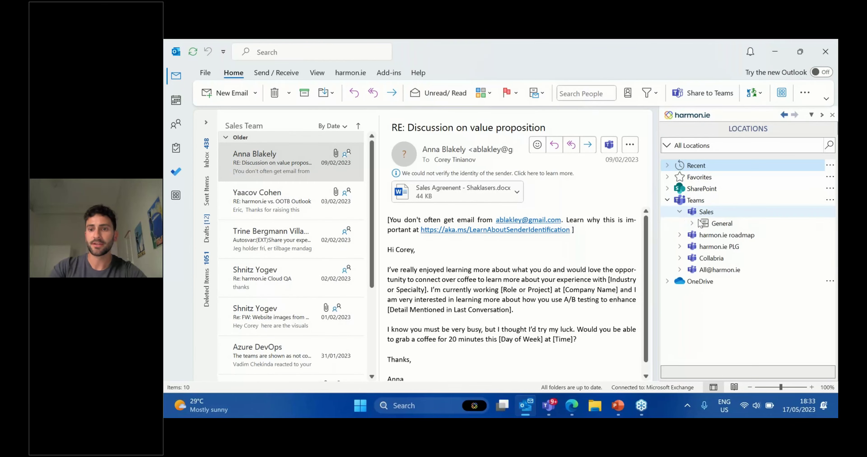
pyautogui.click(692, 223)
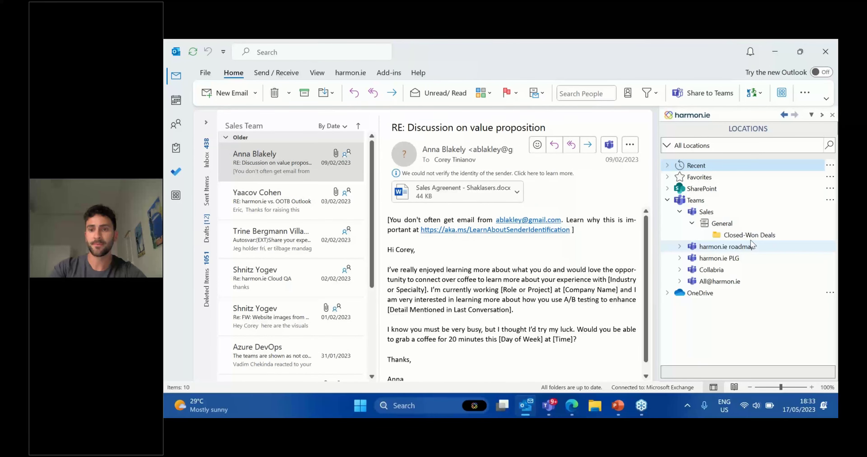
pyautogui.click(749, 237)
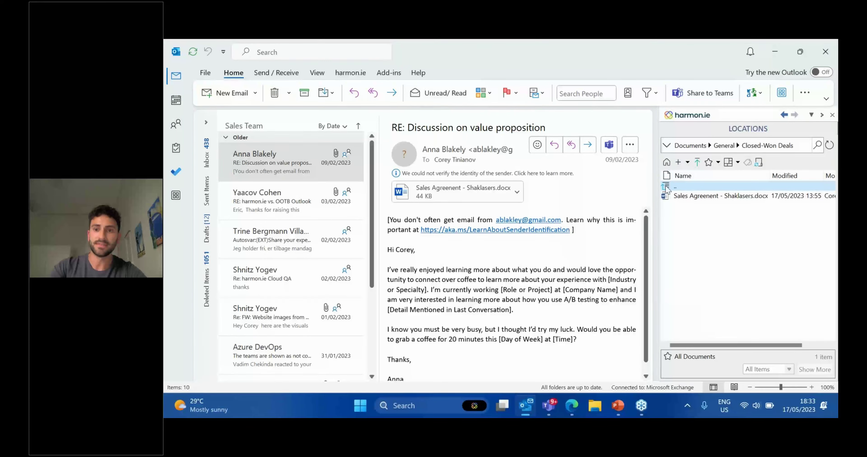
# Upload the open email's Sales Agreement - Shaklasers.docx attachment to the Sales team's General channel
pyautogui.click(708, 142)
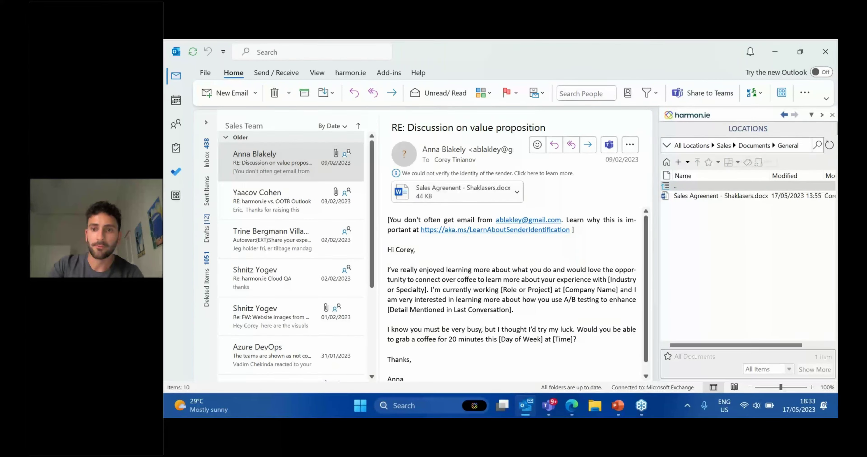
pyautogui.click(667, 163)
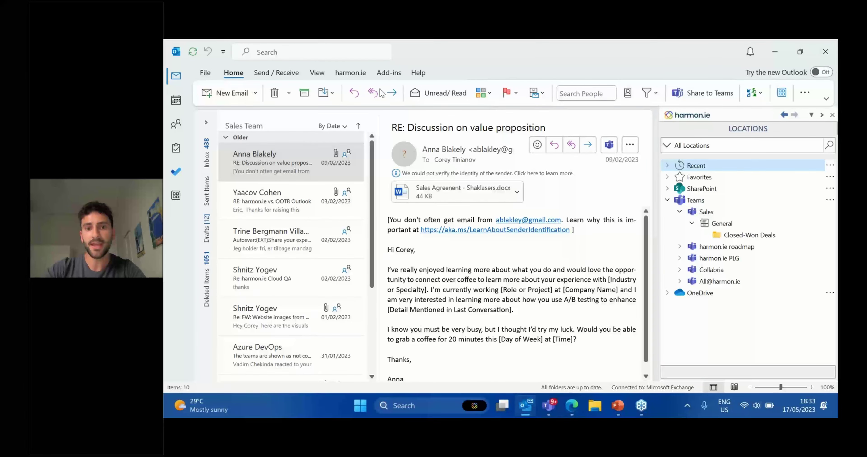
pyautogui.moveTo(448, 198); pyautogui.dragTo(735, 228)
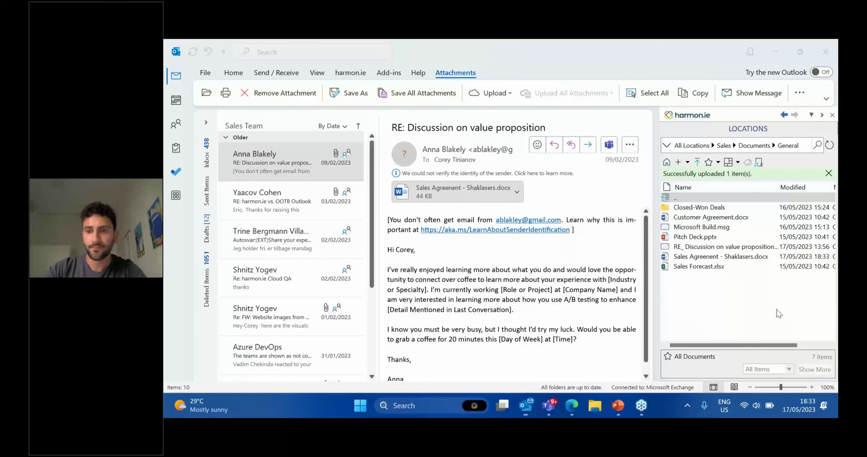
pyautogui.click(763, 277)
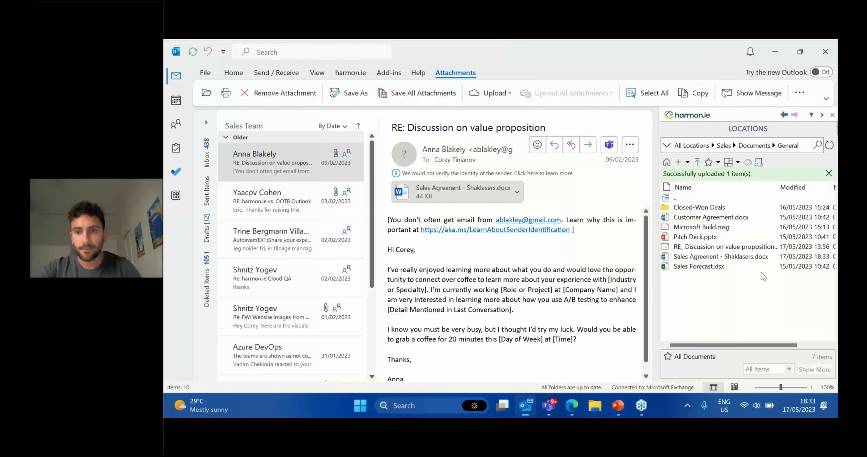
# View the editable properties of Customer Agreement.docx and return to the harmon.ie locations list
pyautogui.rightClick(709, 217)
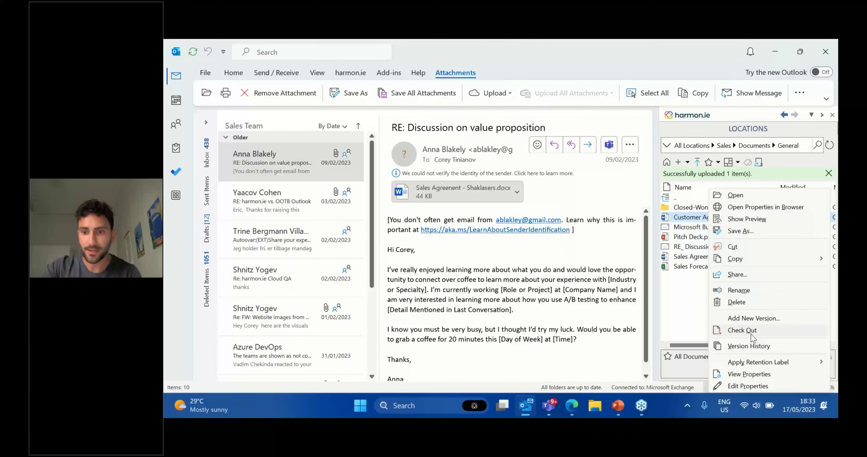
pyautogui.click(748, 386)
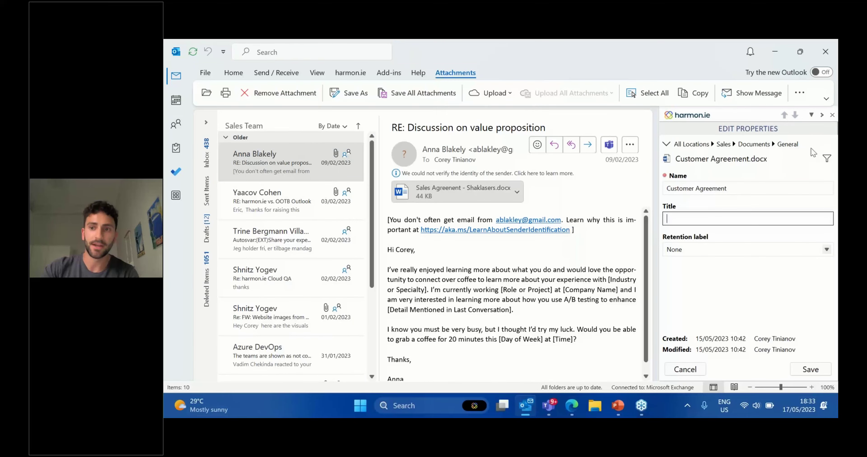
pyautogui.click(833, 116)
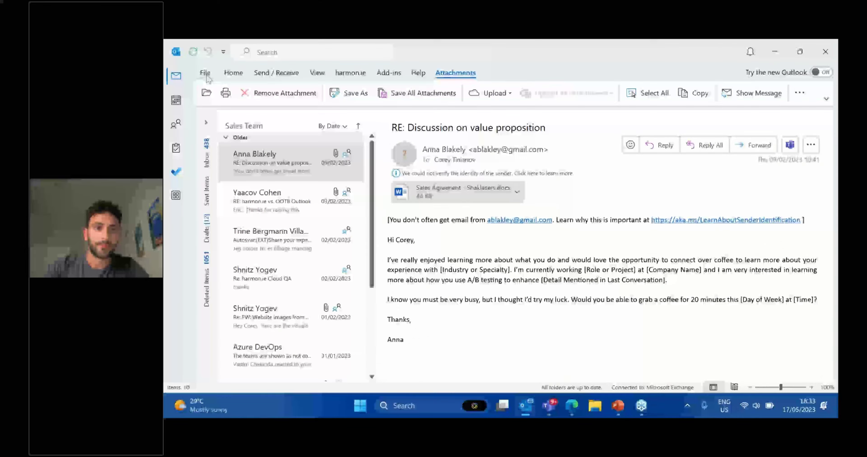
pyautogui.click(797, 100)
pyautogui.click(794, 130)
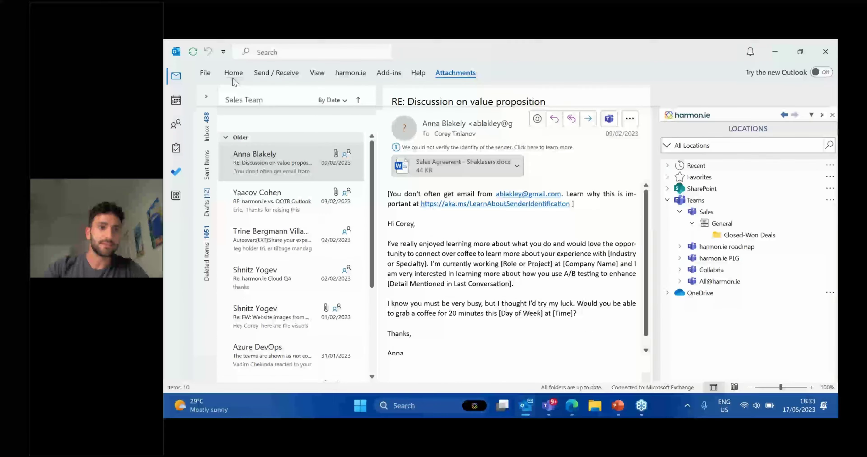
# Start a new email and insert a link to Microsoft Build.msg from the Sales team's General channel into its body
pyautogui.doubleClick(232, 77)
pyautogui.click(226, 70)
pyautogui.click(222, 92)
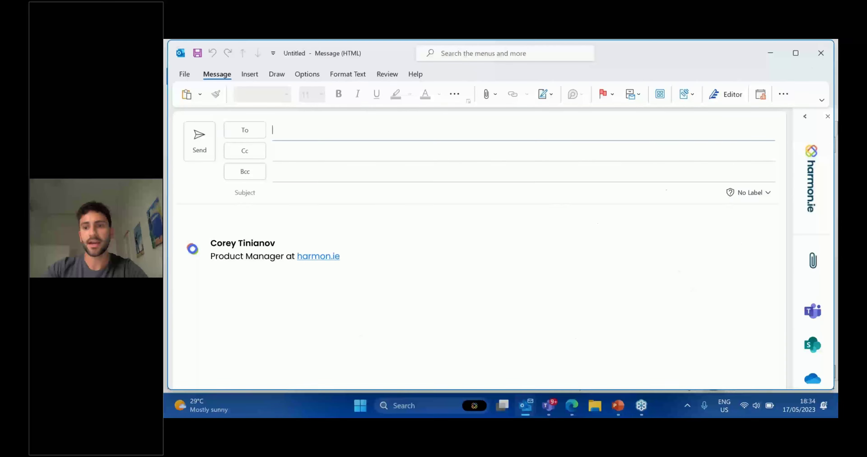
pyautogui.click(803, 118)
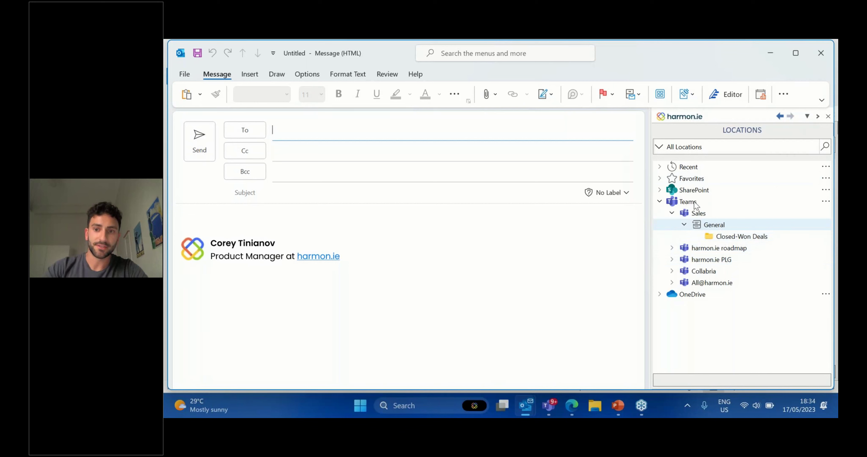
pyautogui.click(718, 225)
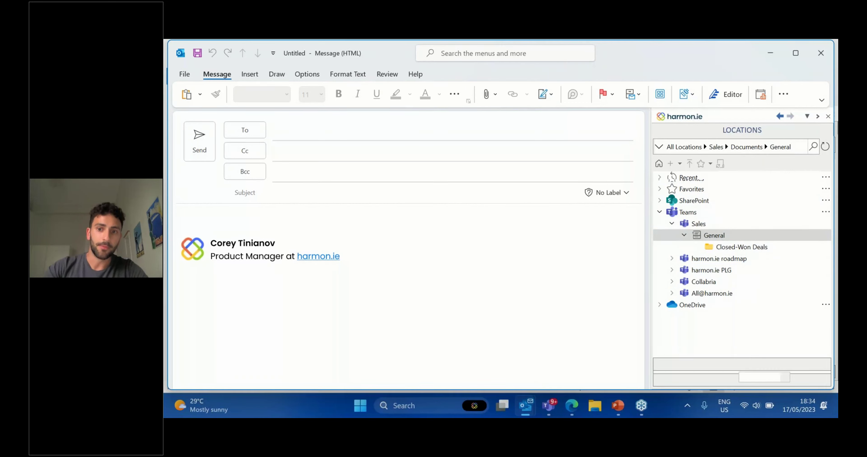
pyautogui.moveTo(706, 219); pyautogui.dragTo(296, 218)
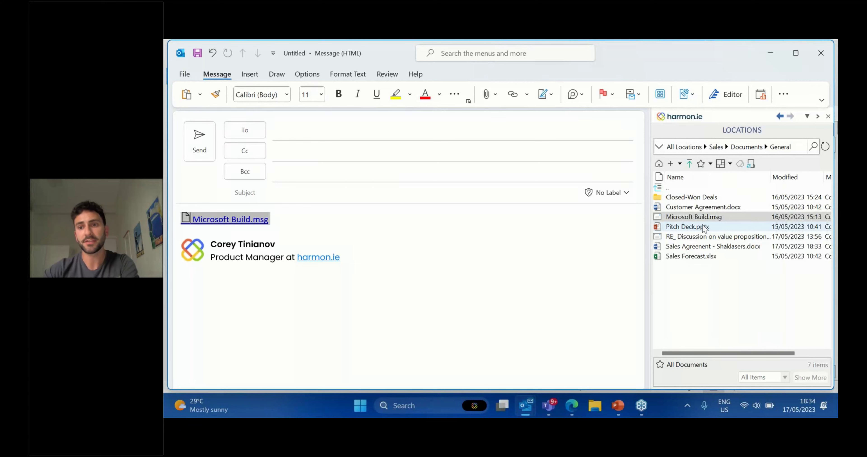
# Close the unsent draft message containing the Microsoft Build.msg link
pyautogui.moveTo(704, 229)
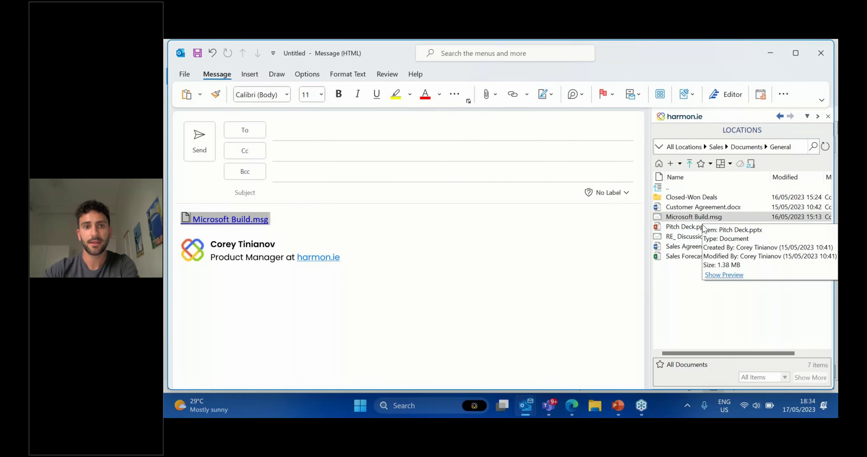
pyautogui.click(821, 53)
pyautogui.click(505, 252)
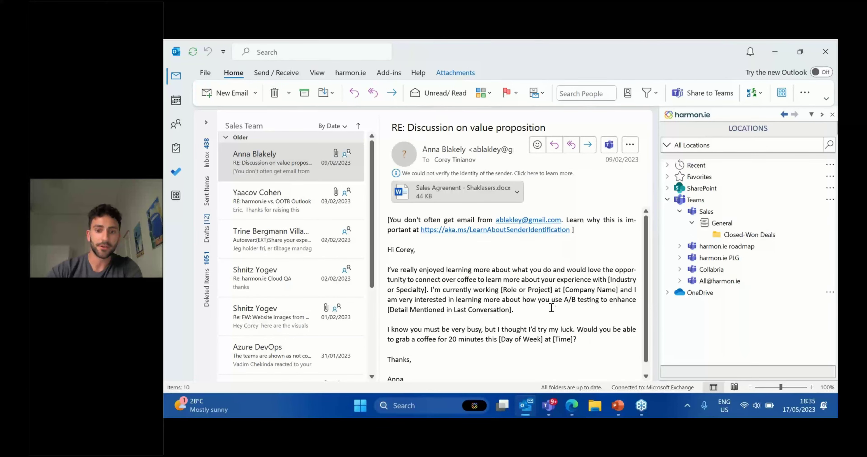
# Save the 'RE: Discussion on value proposition' email to the Sales team's General channel and create an email view there
pyautogui.moveTo(359, 203)
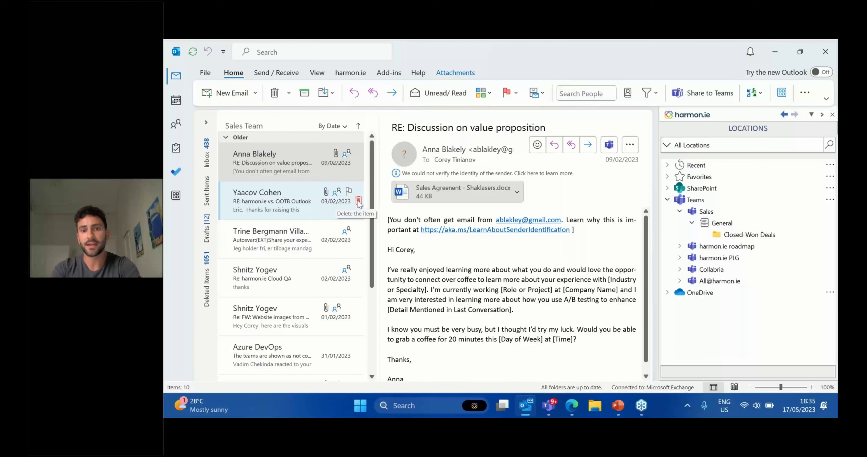
pyautogui.moveTo(263, 165); pyautogui.dragTo(729, 225)
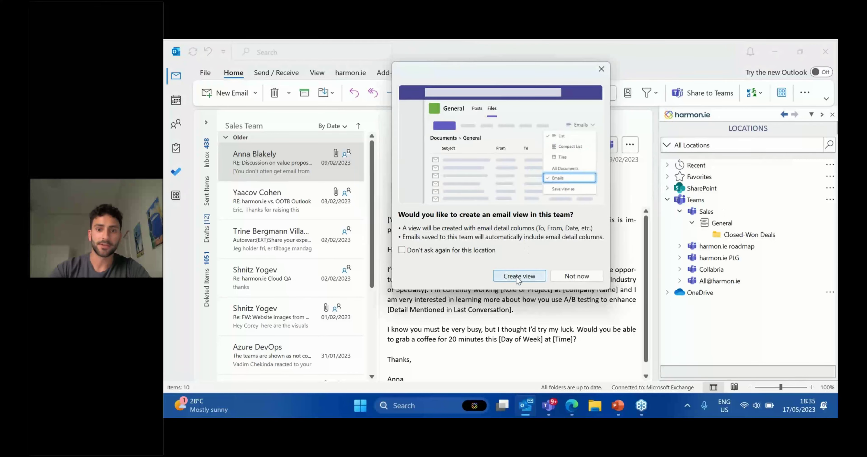
pyautogui.click(516, 277)
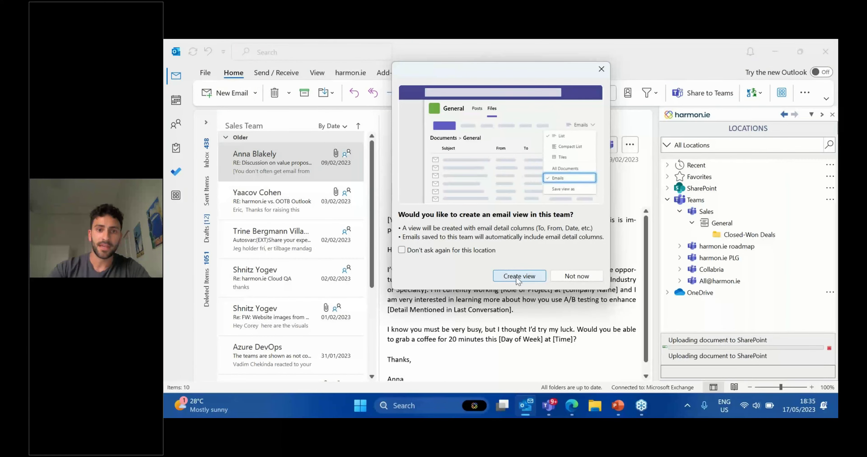
# Save the 'Share your experience with harmon.ie' auto-reply to General and add the duplicate 'RE_ Discussion on value proposition.msg' as a new version
pyautogui.moveTo(289, 239); pyautogui.dragTo(724, 224)
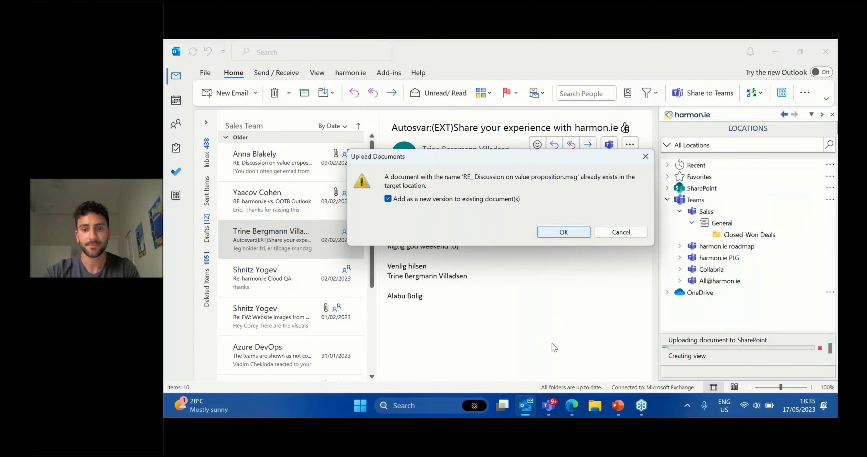
pyautogui.click(575, 233)
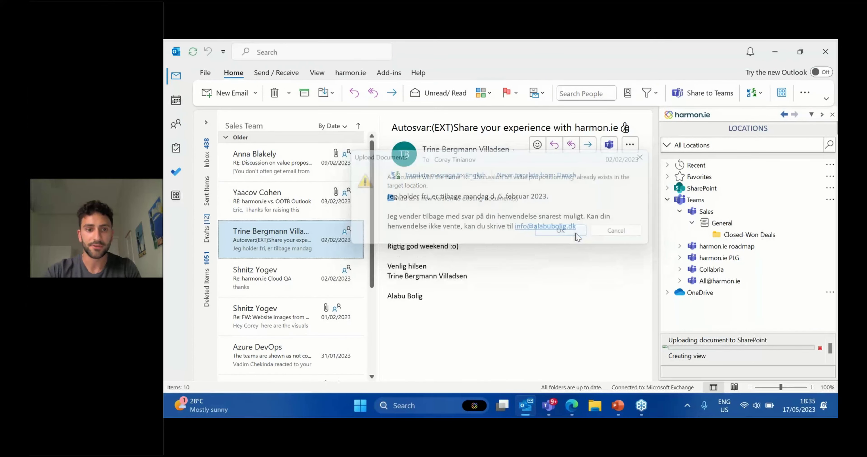
# Switch to Teams, show the available file views in the Sales Team's General channel, and return to Outlook
pyautogui.click(549, 408)
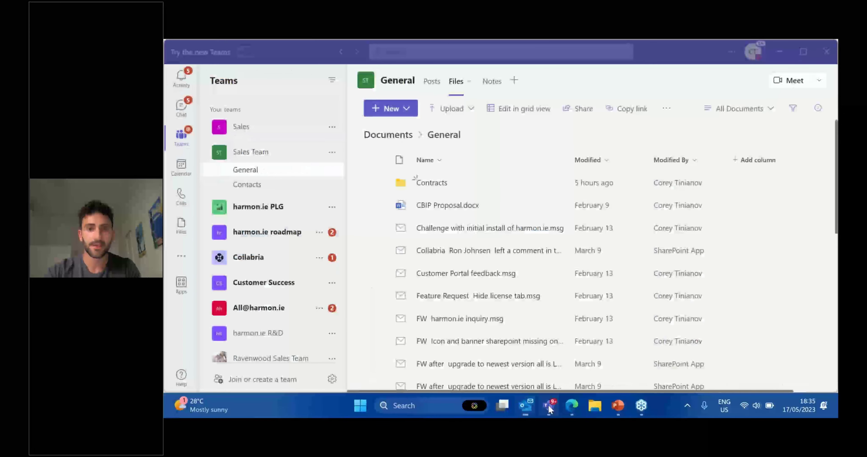
pyautogui.click(250, 135)
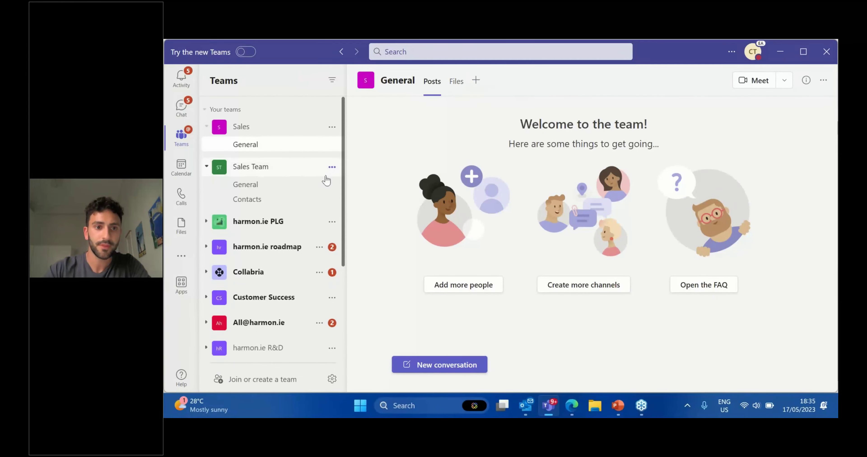
pyautogui.click(316, 186)
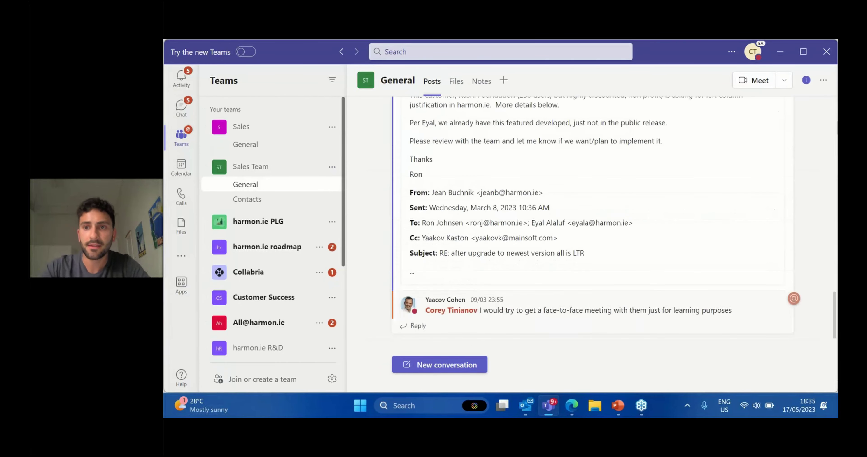
pyautogui.click(456, 81)
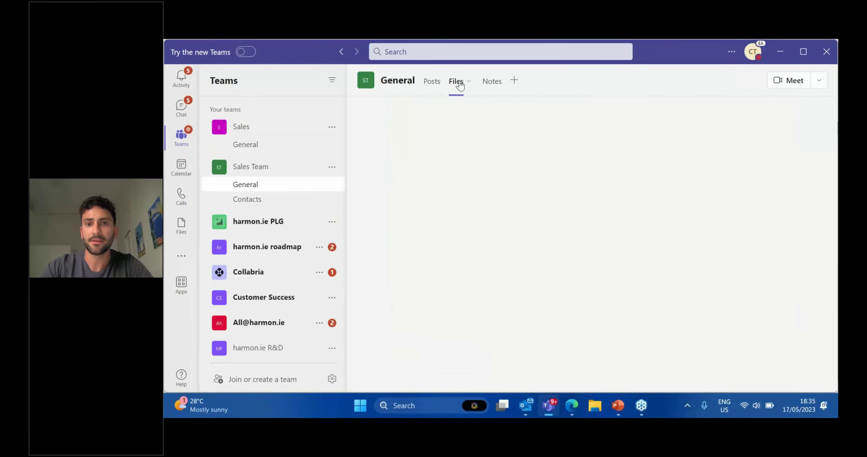
pyautogui.click(764, 109)
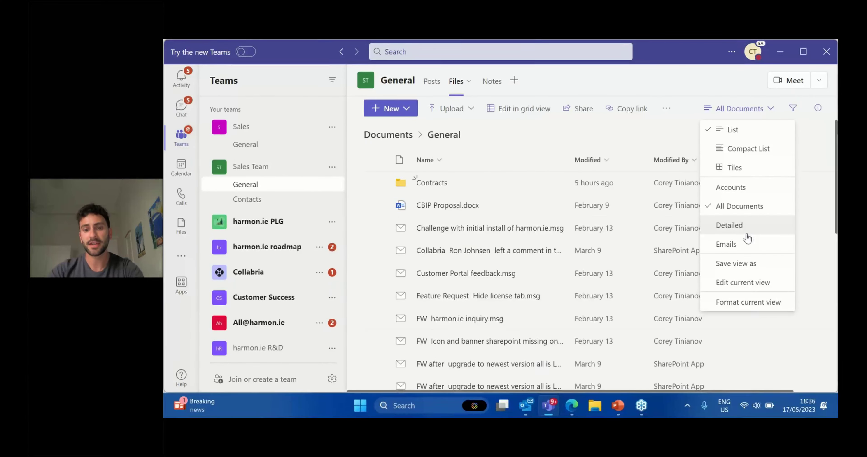
pyautogui.click(527, 413)
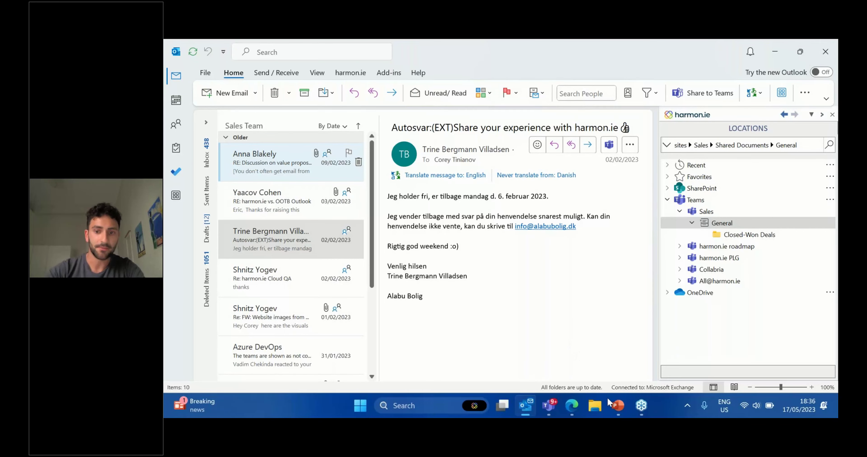
# Switch to PowerPoint, present from the "What's on the Roadmap" slide and advance to the enlarged "Files from Chats and meetings" roadmap card
pyautogui.click(616, 406)
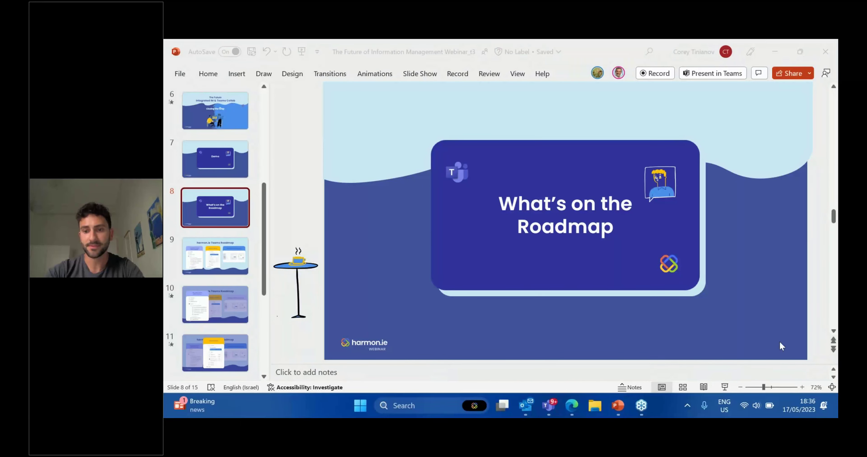
pyautogui.hotkey('shift', 'F5')
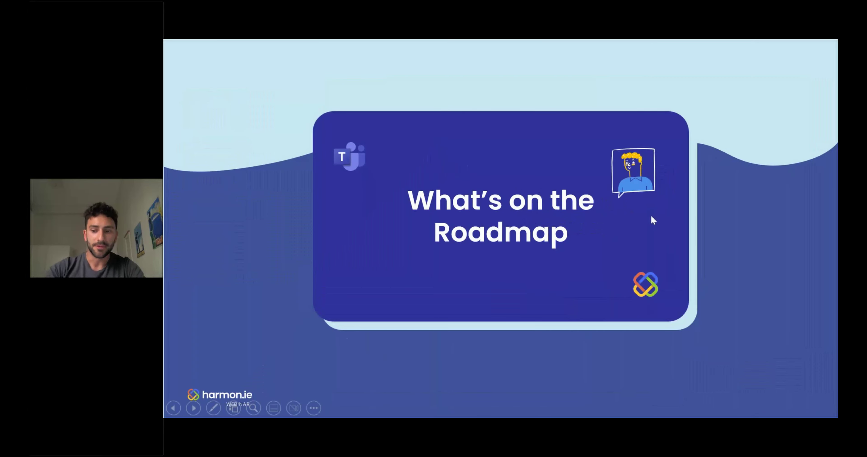
pyautogui.press('Right')
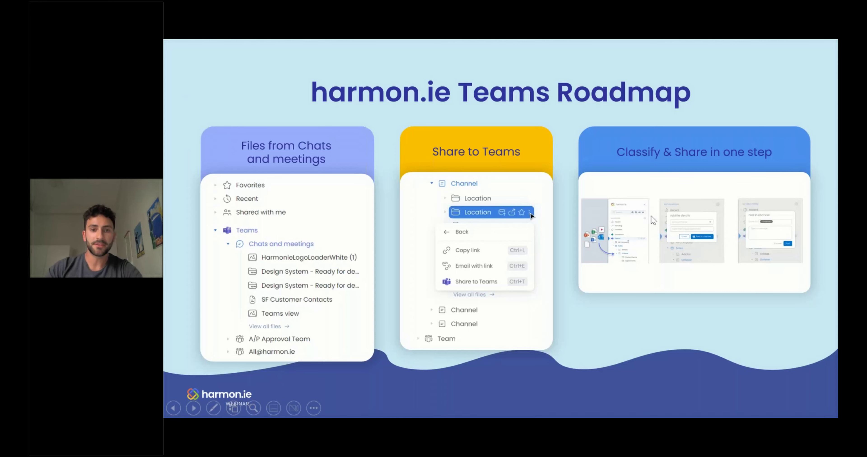
pyautogui.press('Right')
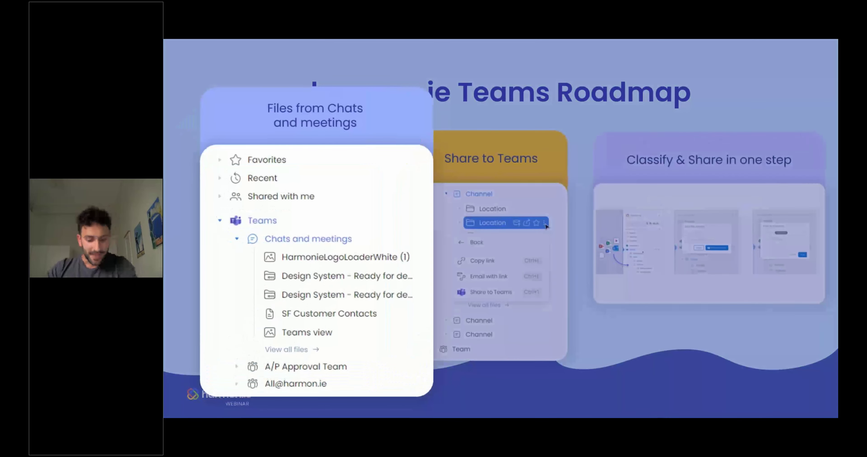